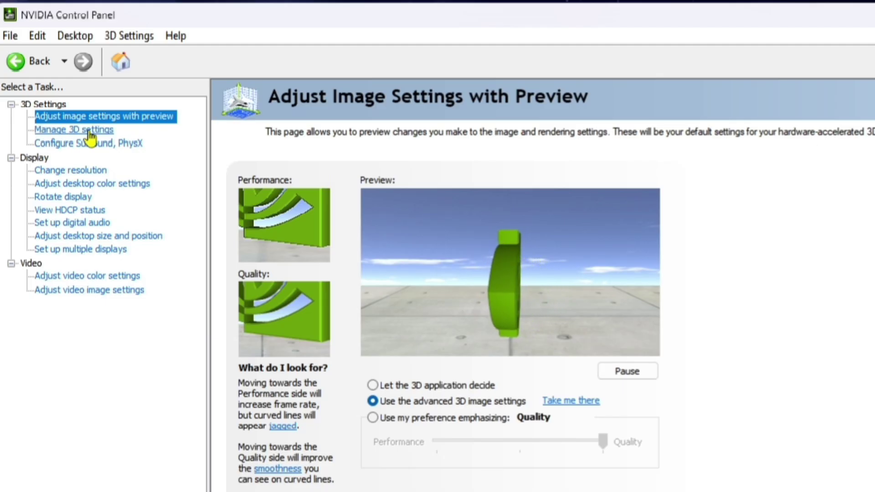
- Under Manage 3D settings > Global Settings, set Texture filtering - Negative LOD bias to Allow and apply
{"action": "left_click", "coordinate": [89, 131]}
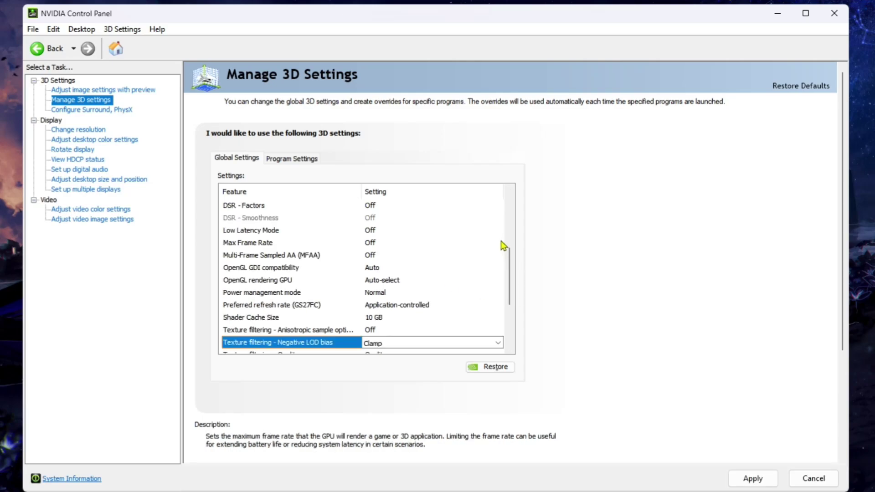
{"action": "scroll", "coordinate": [416, 320], "scroll_direction": "down", "scroll_amount": 1}
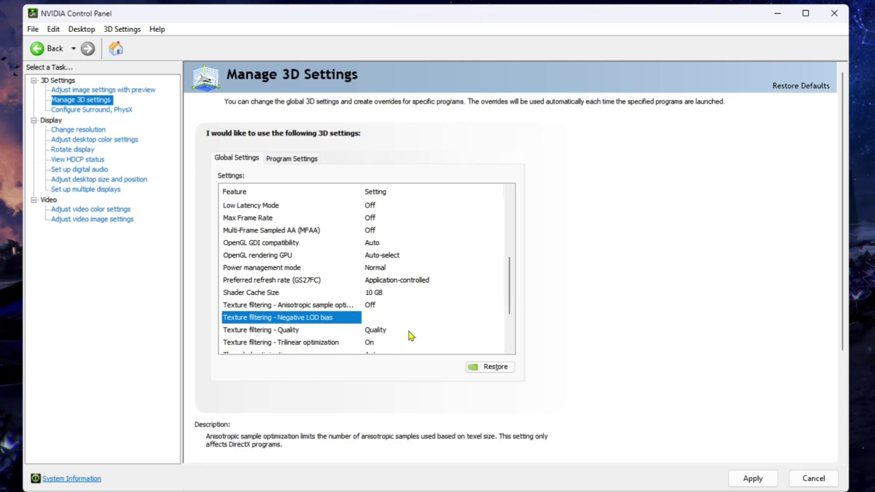
{"action": "scroll", "coordinate": [412, 335], "scroll_direction": "down", "scroll_amount": 3}
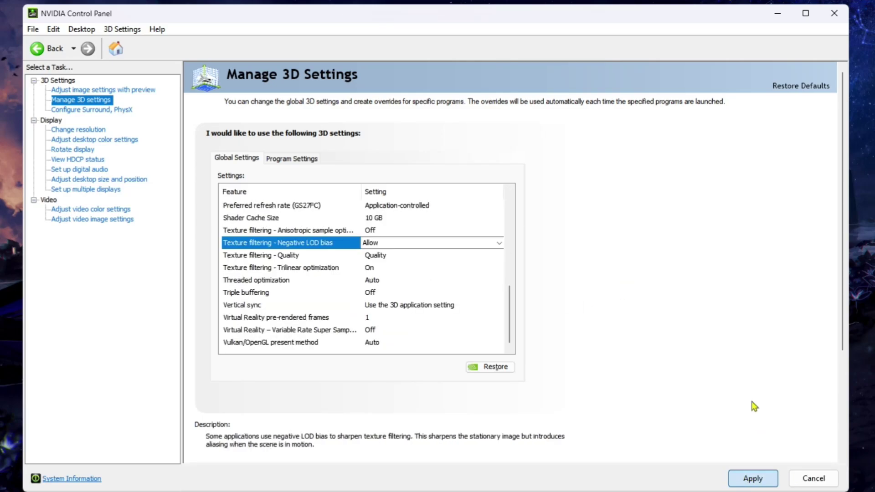
{"action": "left_click", "coordinate": [753, 478]}
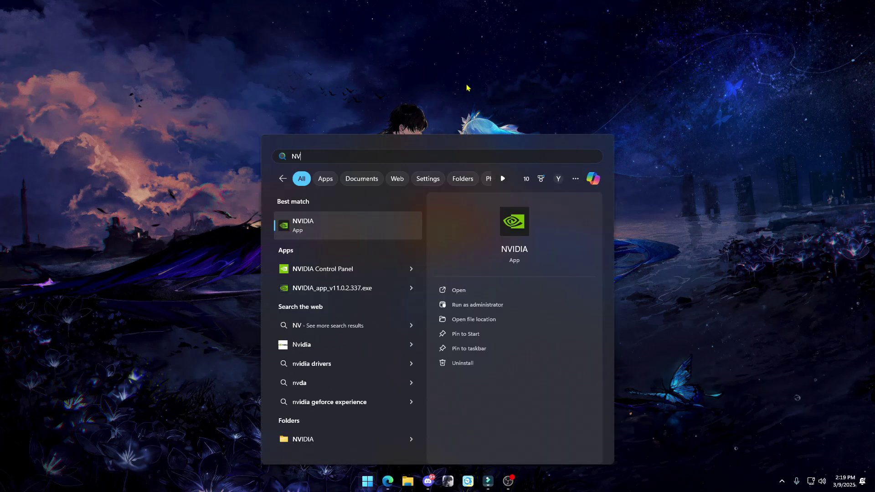
- Launch the NVIDIA app from the Start search results
{"action": "left_click", "coordinate": [337, 230]}
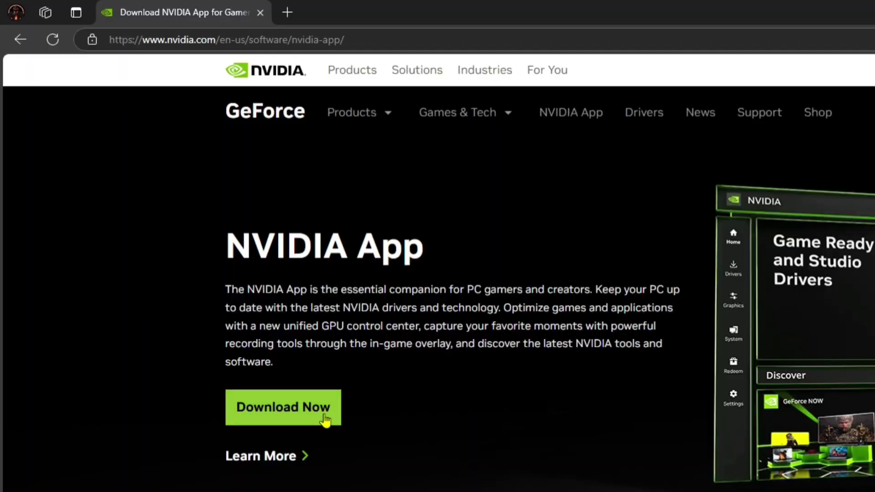
- Download the NVIDIA App installer, then enable the NVIDIA overlay and Game filters and Photo mode
{"action": "left_click", "coordinate": [325, 419]}
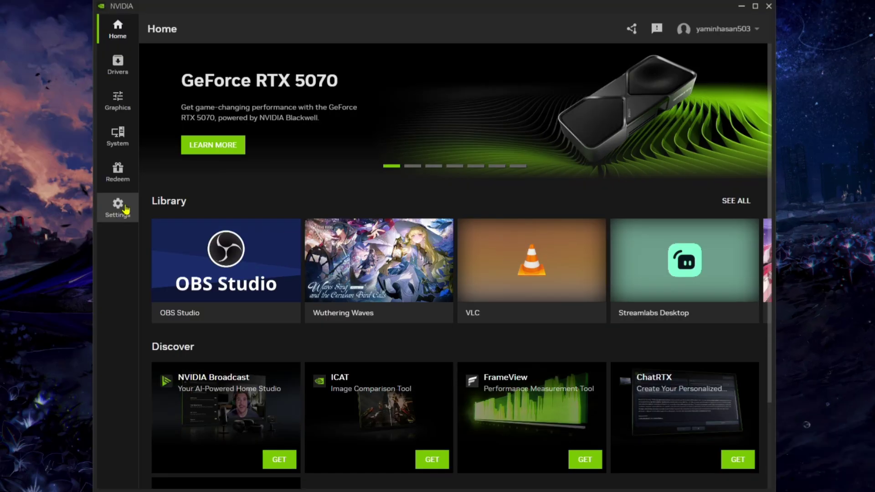
{"action": "left_click", "coordinate": [124, 209]}
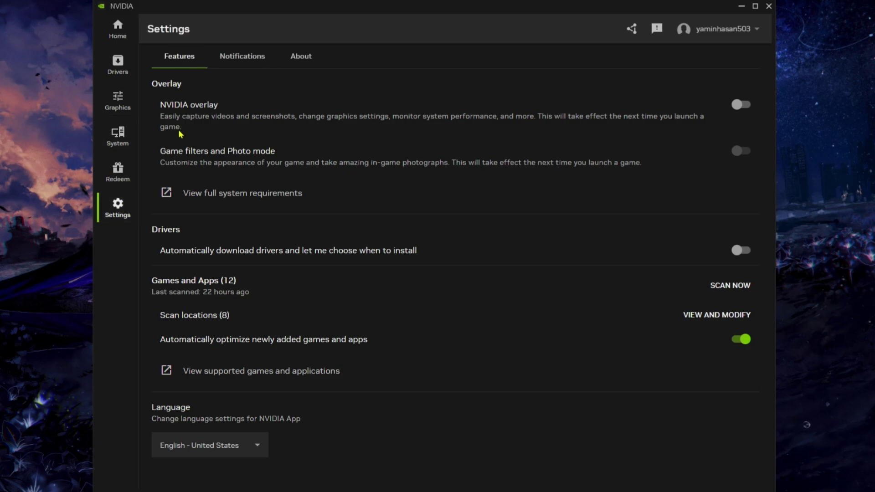
{"action": "left_click", "coordinate": [736, 105]}
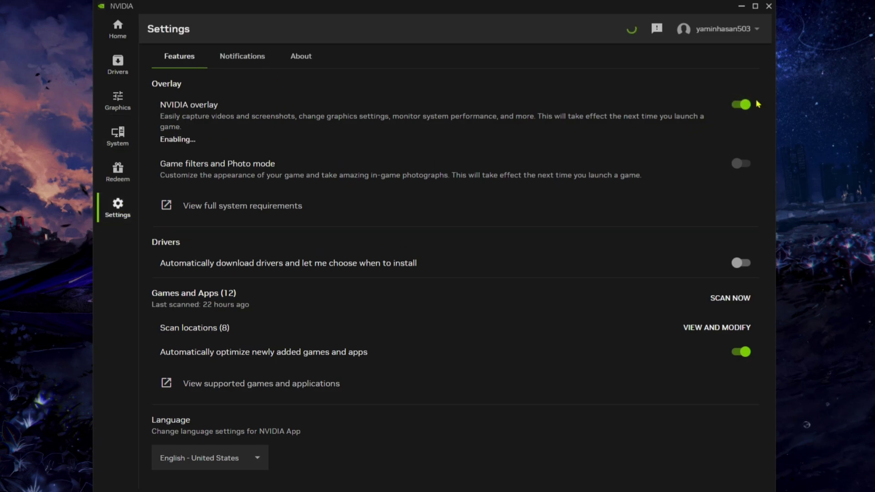
{"action": "left_click", "coordinate": [740, 165]}
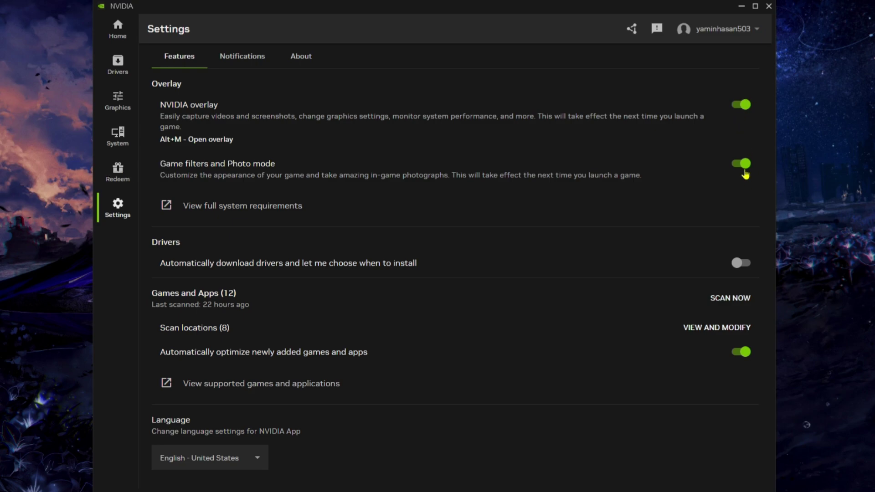
- Install the new Game Ready Driver 572.70 from the Drivers page
{"action": "left_click", "coordinate": [118, 64]}
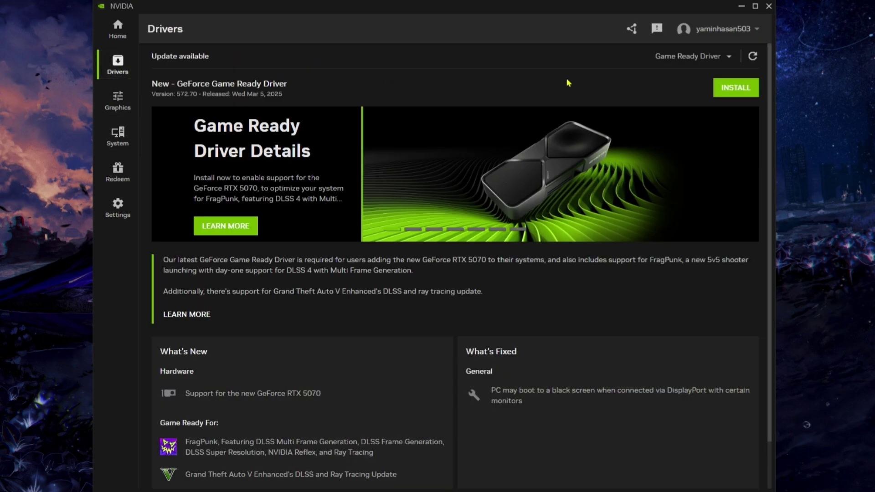
{"action": "left_click", "coordinate": [720, 89]}
{"action": "left_click", "coordinate": [609, 377]}
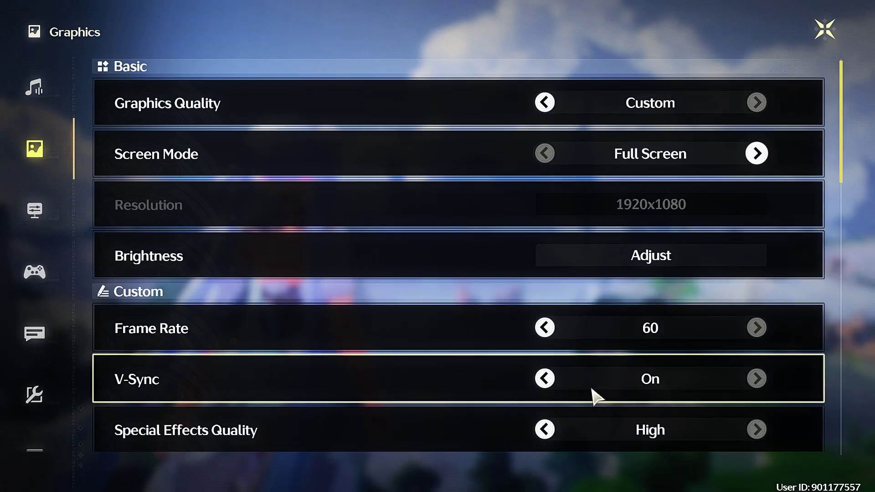
- In the Advanced graphics options, adjust the DLSS Sharpening slider to -0.35
{"action": "scroll", "coordinate": [864, 184], "scroll_direction": "down", "scroll_amount": 5}
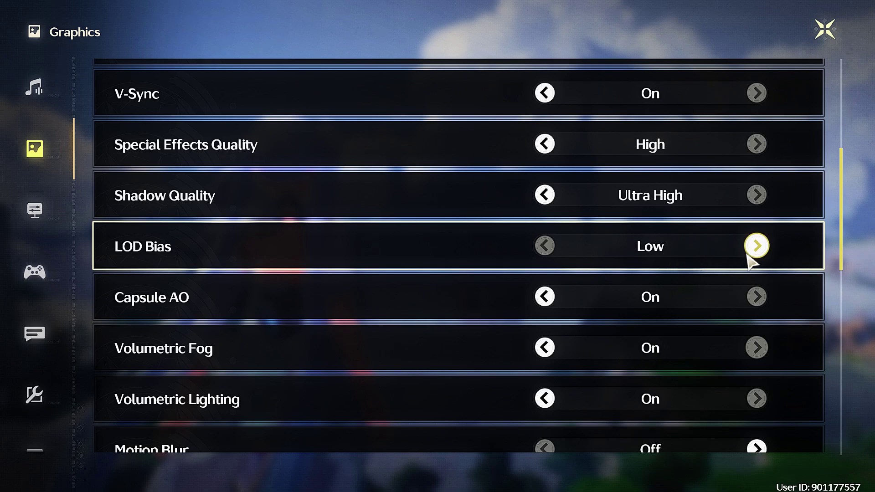
{"action": "scroll", "coordinate": [863, 250], "scroll_direction": "down", "scroll_amount": 3}
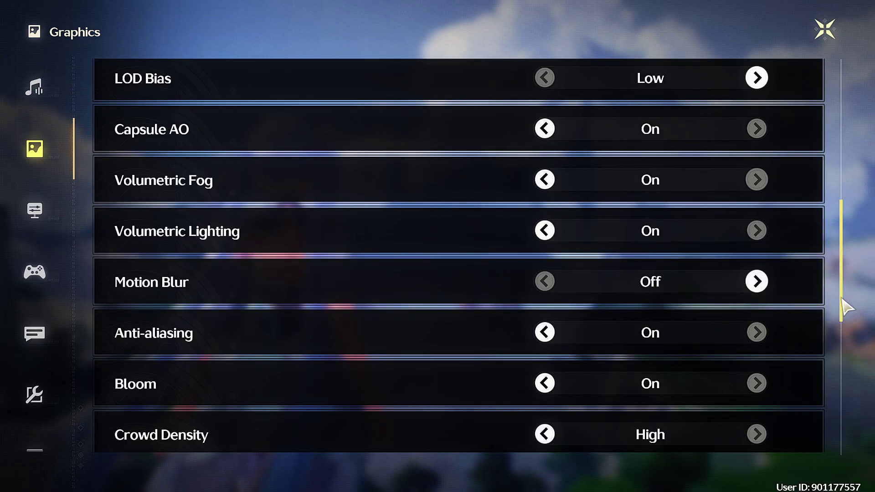
{"action": "left_click_drag", "start_coordinate": [841, 306], "coordinate": [865, 458]}
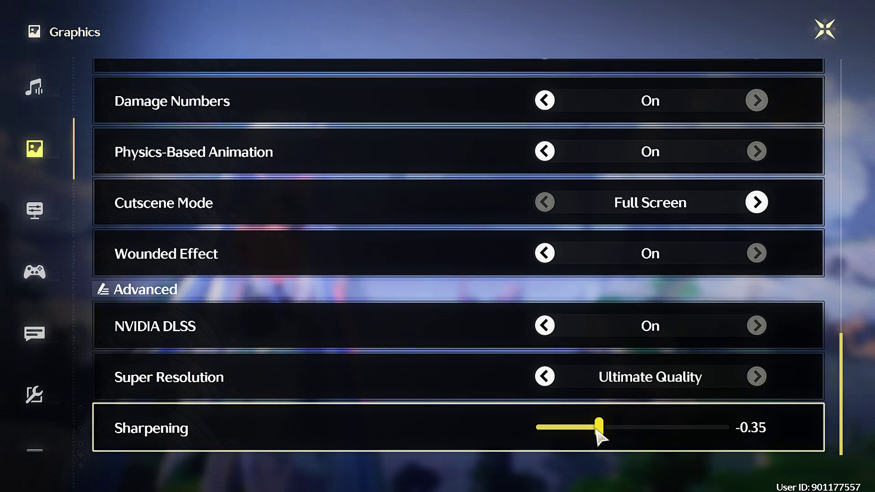
{"action": "left_click", "coordinate": [596, 428]}
{"action": "left_click_drag", "start_coordinate": [594, 428], "coordinate": [598, 429]}
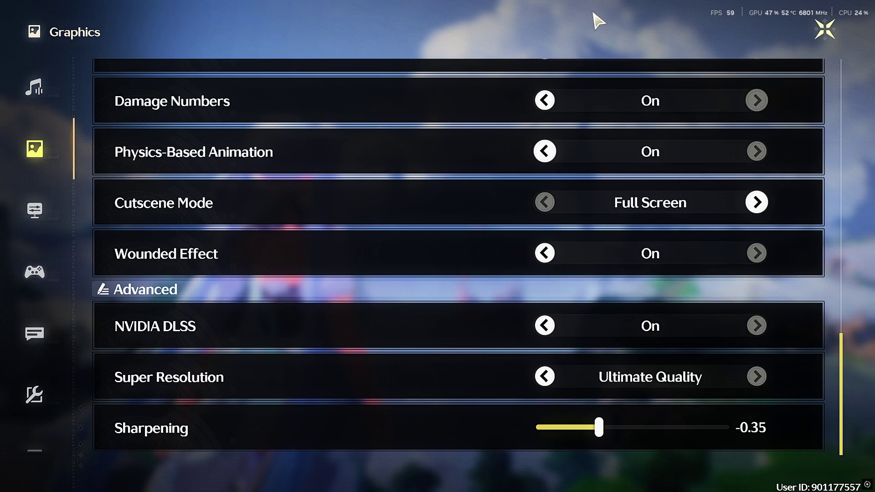
- Open the overlay with Alt+Z and apply the saved five-filter Game filter profile
{"action": "key", "text": "alt+z"}
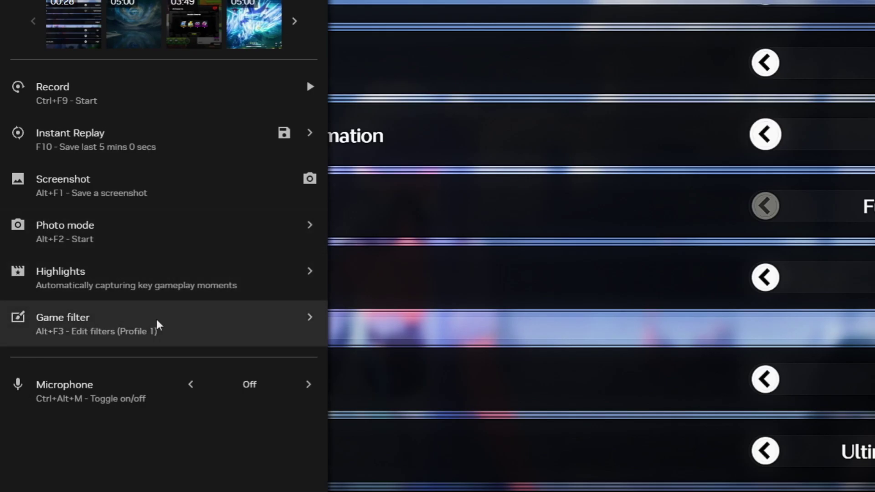
{"action": "left_click", "coordinate": [157, 326]}
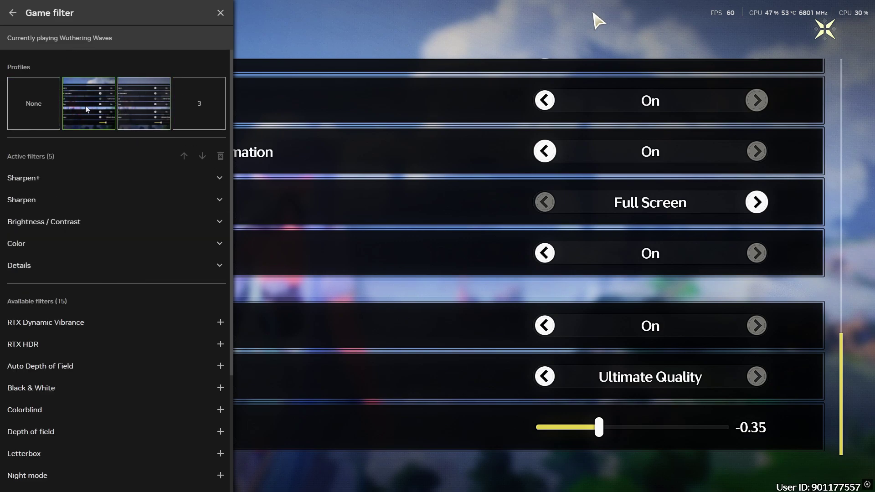
{"action": "left_click", "coordinate": [210, 107]}
{"action": "left_click", "coordinate": [88, 103]}
{"action": "scroll", "coordinate": [180, 301], "scroll_direction": "down", "scroll_amount": 3}
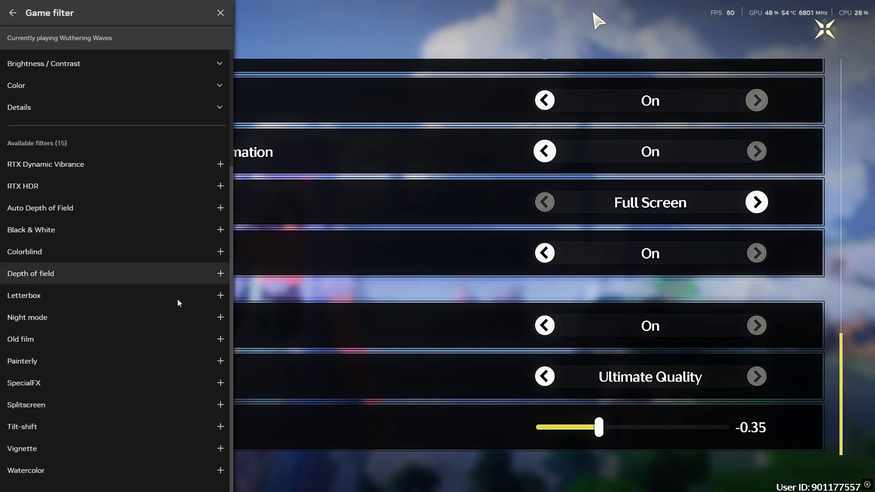
{"action": "scroll", "coordinate": [103, 267], "scroll_direction": "up", "scroll_amount": 3}
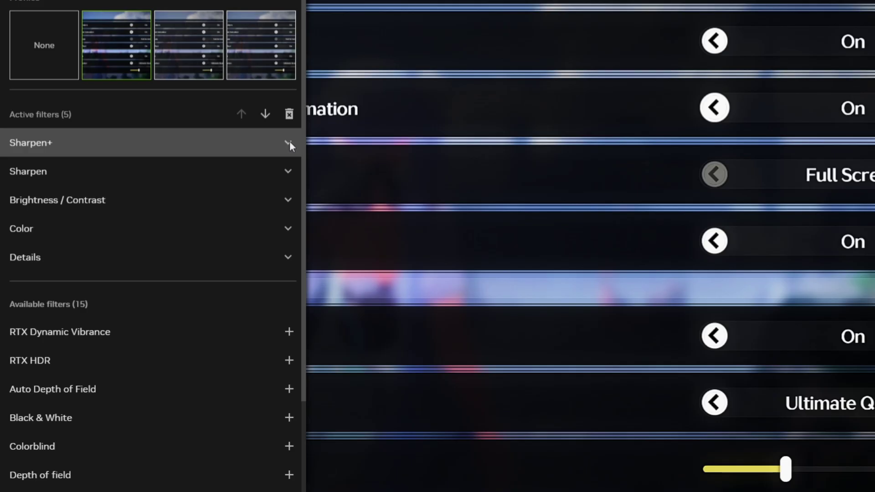
- Review the sliders of Sharpen+, Sharpen, Brightness / Contrast, Color and Details in turn
{"action": "left_click", "coordinate": [288, 142]}
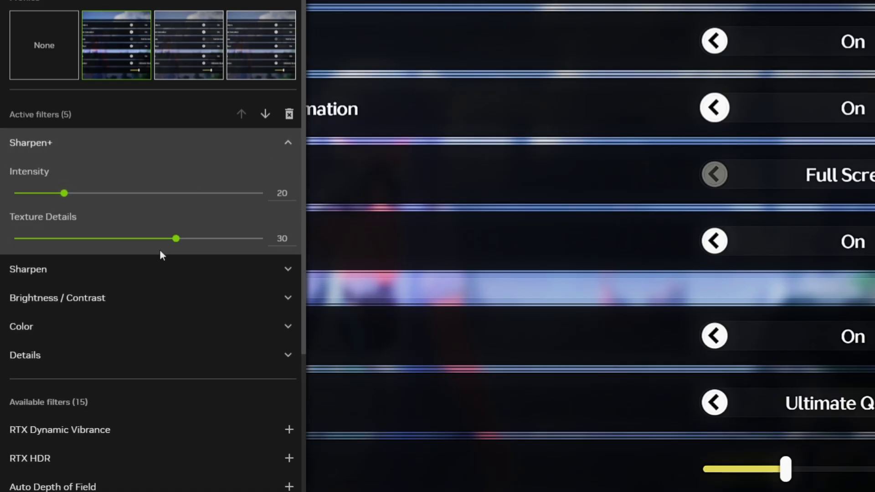
{"action": "left_click", "coordinate": [288, 143]}
{"action": "left_click", "coordinate": [291, 175]}
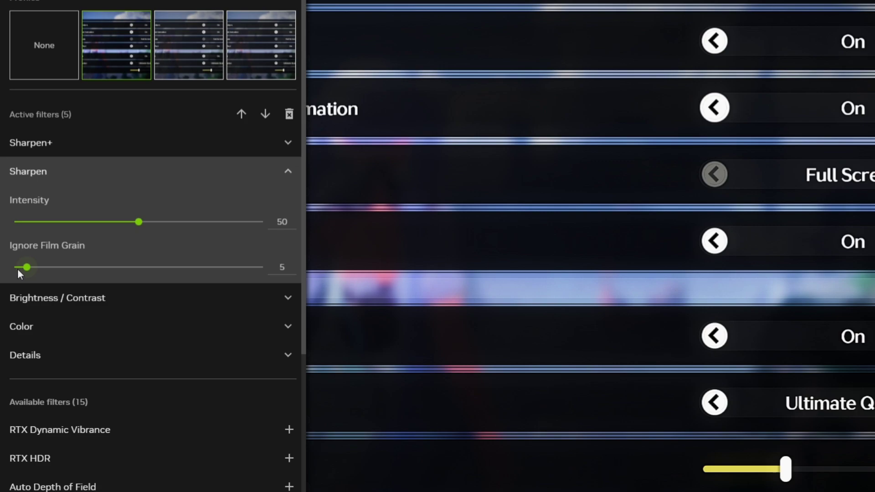
{"action": "left_click", "coordinate": [205, 172]}
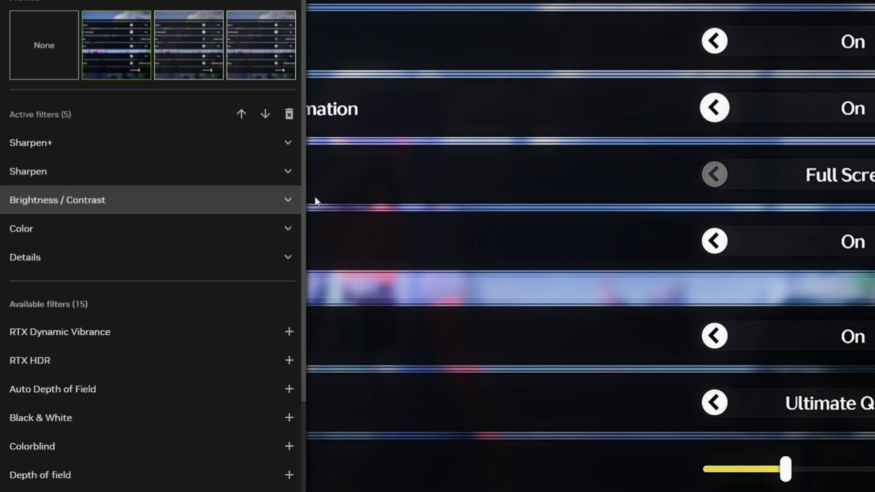
{"action": "left_click", "coordinate": [288, 201]}
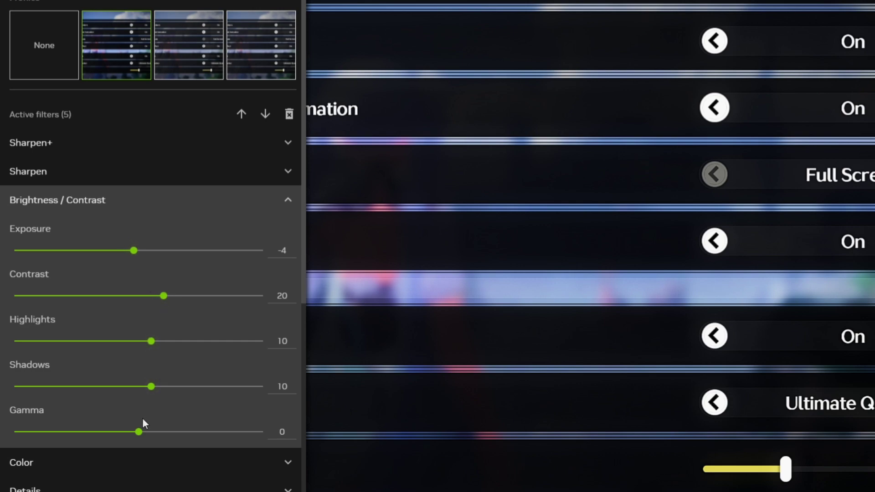
{"action": "left_click", "coordinate": [212, 200]}
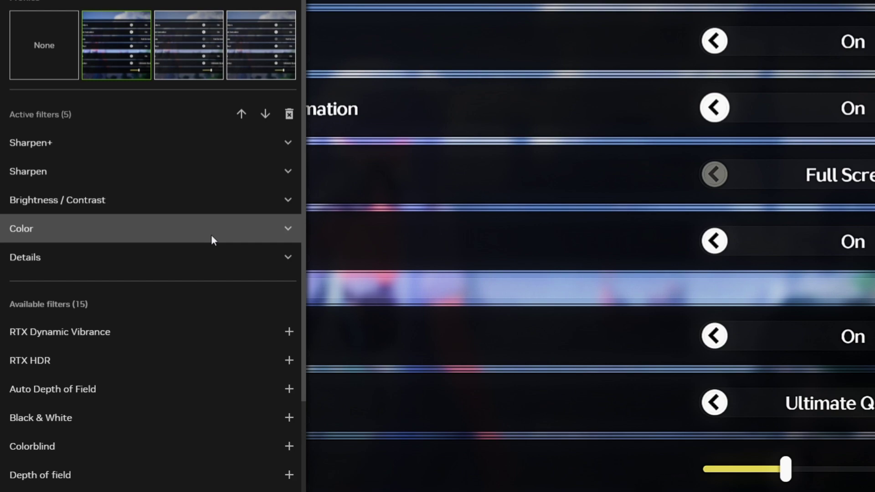
{"action": "left_click", "coordinate": [287, 228]}
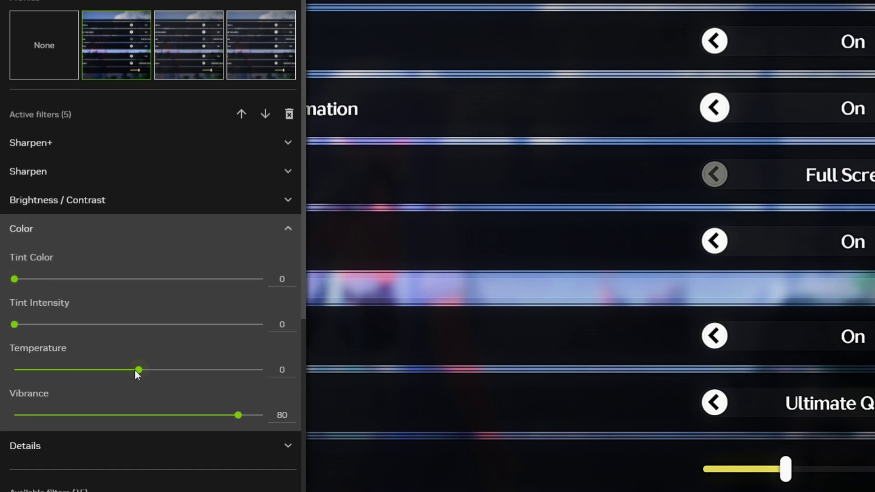
{"action": "left_click", "coordinate": [296, 237]}
{"action": "left_click", "coordinate": [288, 257]}
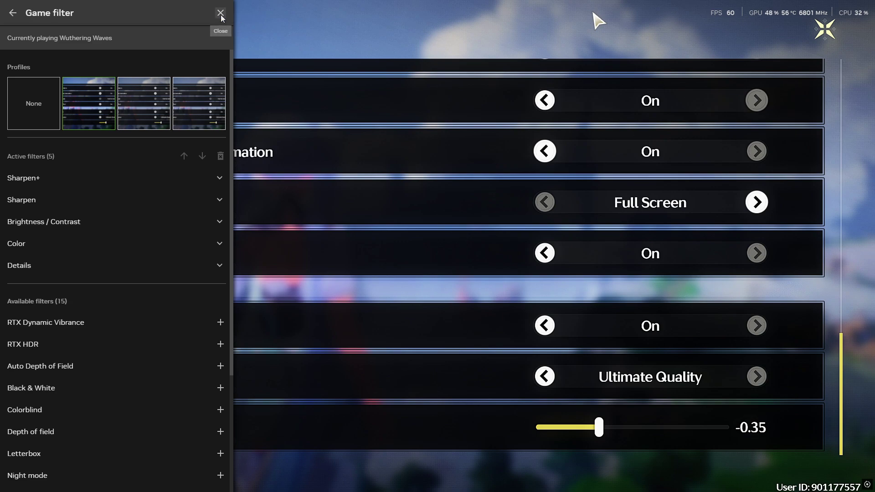
- Close the Game filter panel, Graphics settings and Terminal menu to resume open-world play
{"action": "left_click", "coordinate": [220, 14]}
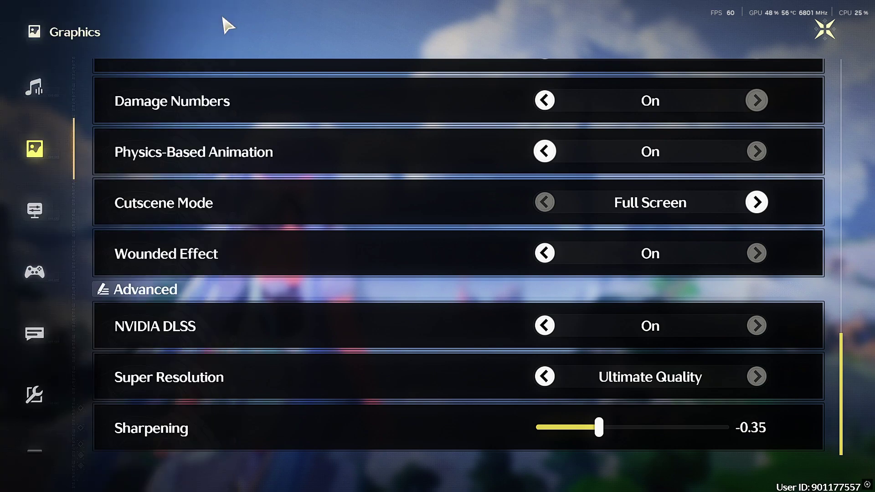
{"action": "left_click", "coordinate": [813, 31]}
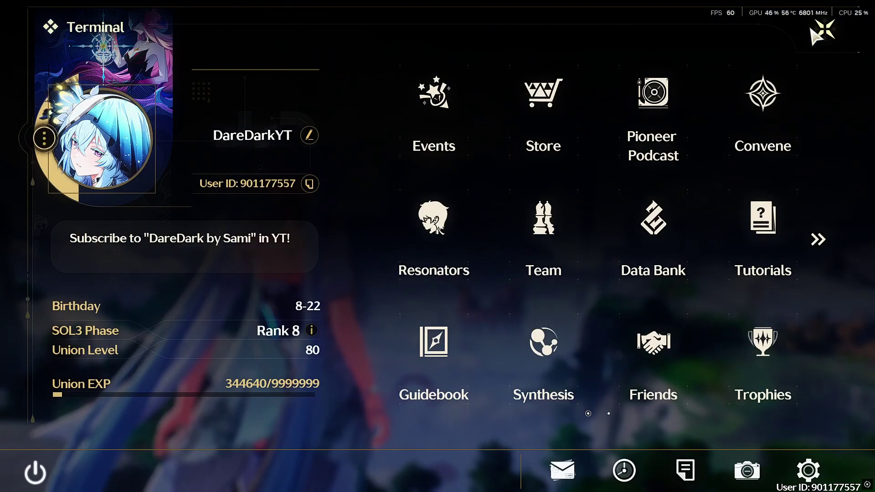
{"action": "left_click", "coordinate": [813, 32]}
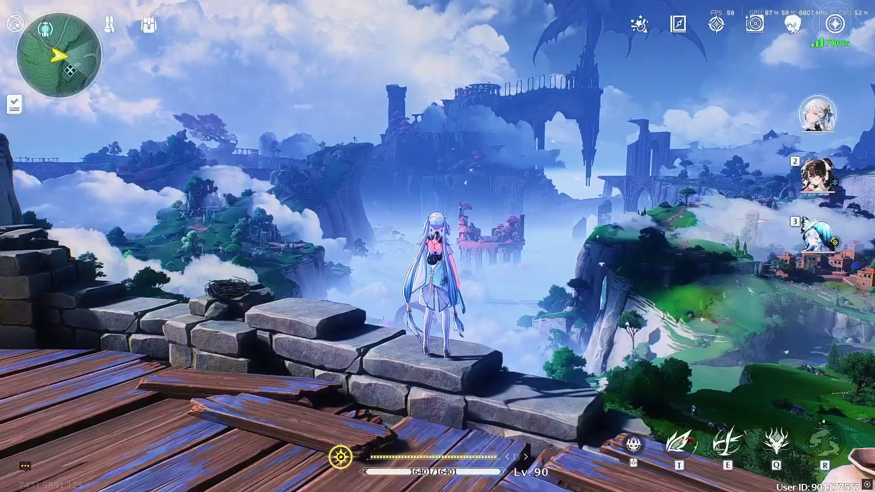